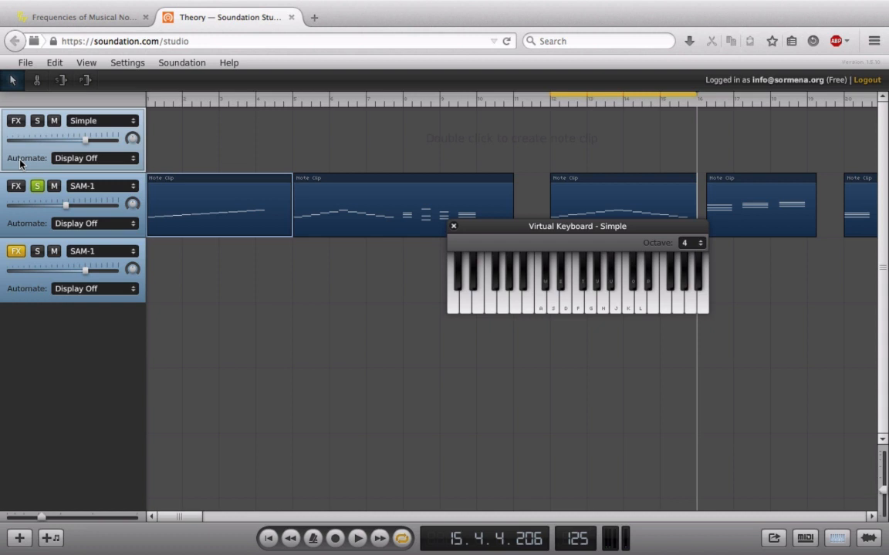
Step: Move the virtual keyboard over the second note clip and play C4 paired with C#4, E4 and G4
left_click_drag(497, 230, 348, 234)
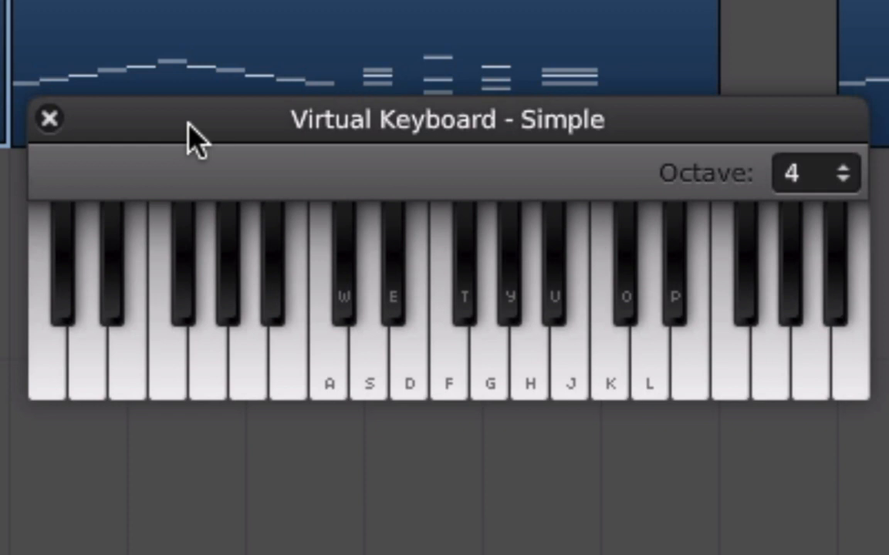
key("a")
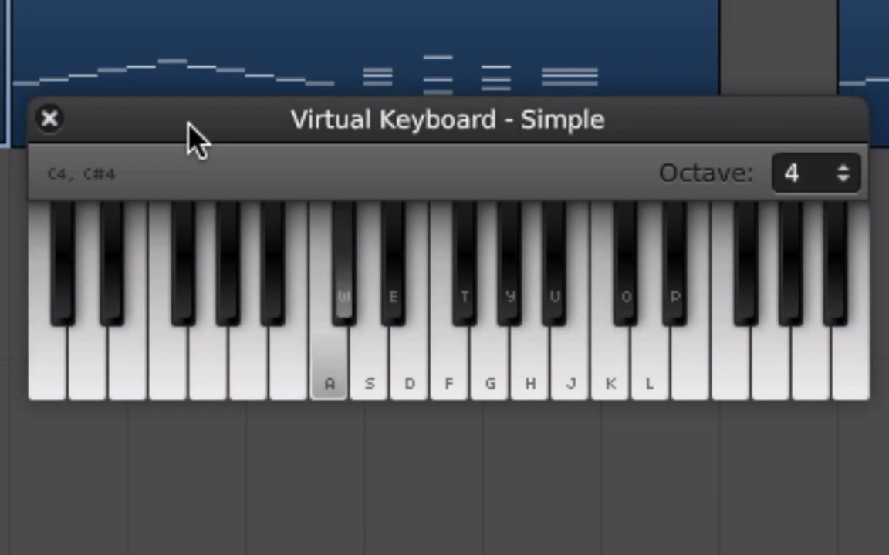
key("a")
key("d")
key("g")
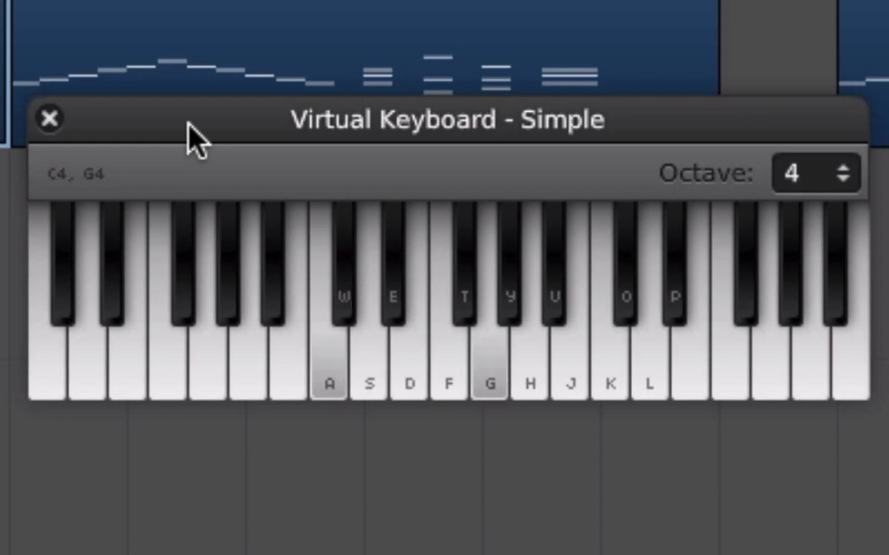
Step: Set the virtual keyboard to octave 3 and play the low notes C3, C#3, F#3 and G#3
left_click(793, 174)
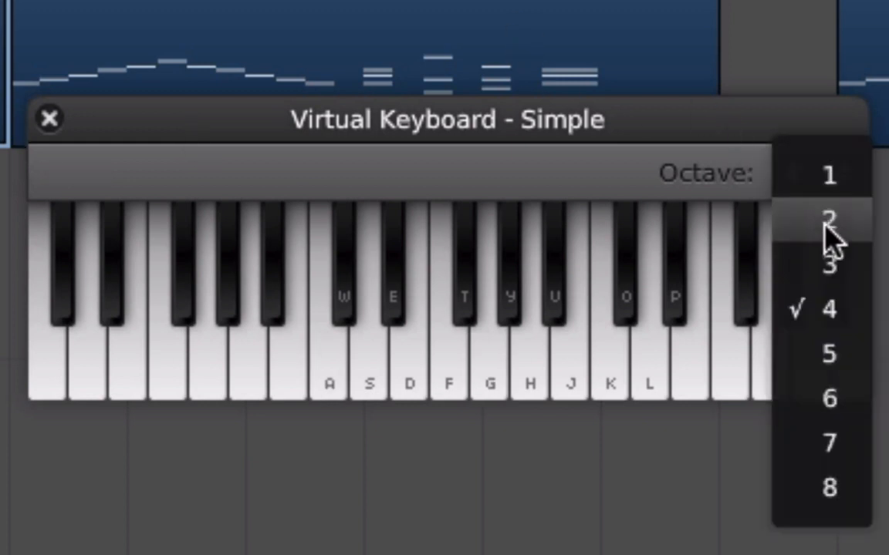
left_click(833, 278)
key("a")
key("w")
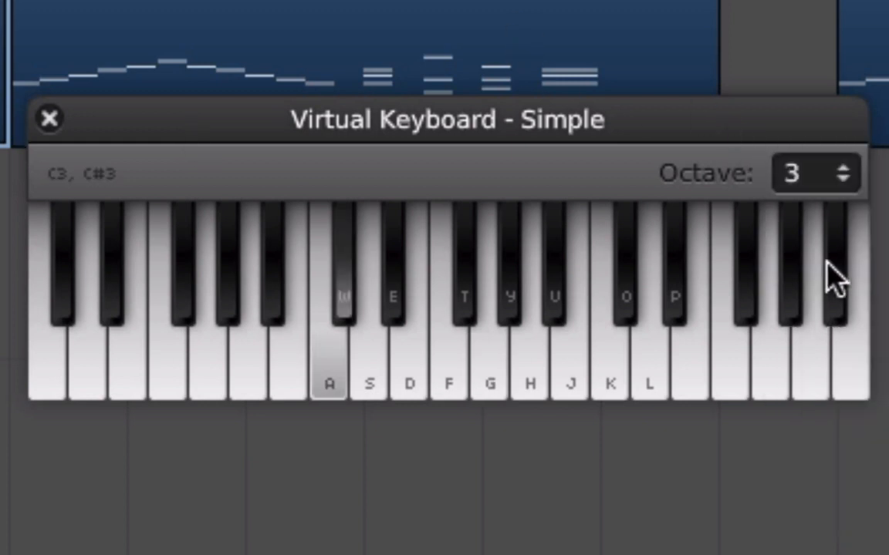
key("t")
key("y")
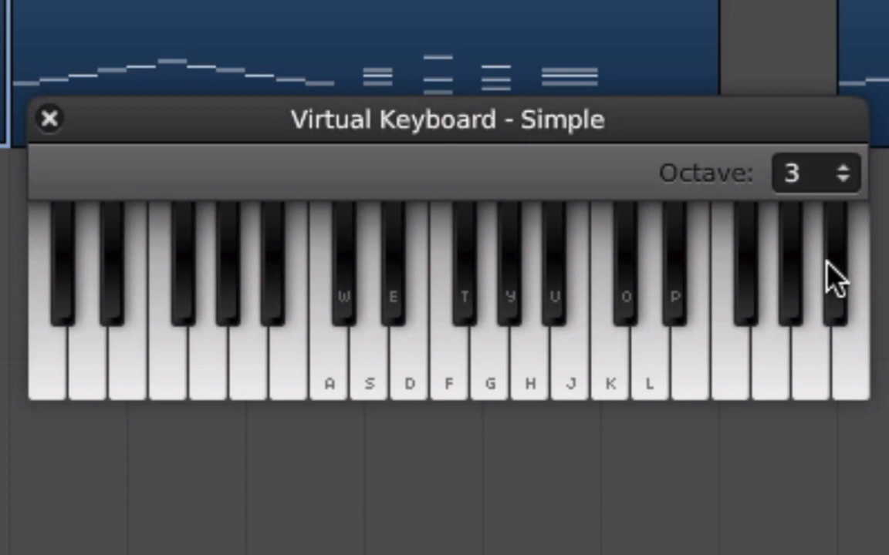
Step: Alternate between C3 and E3 on the virtual keyboard to hear the interval
key("a")
key("d")
key("a")
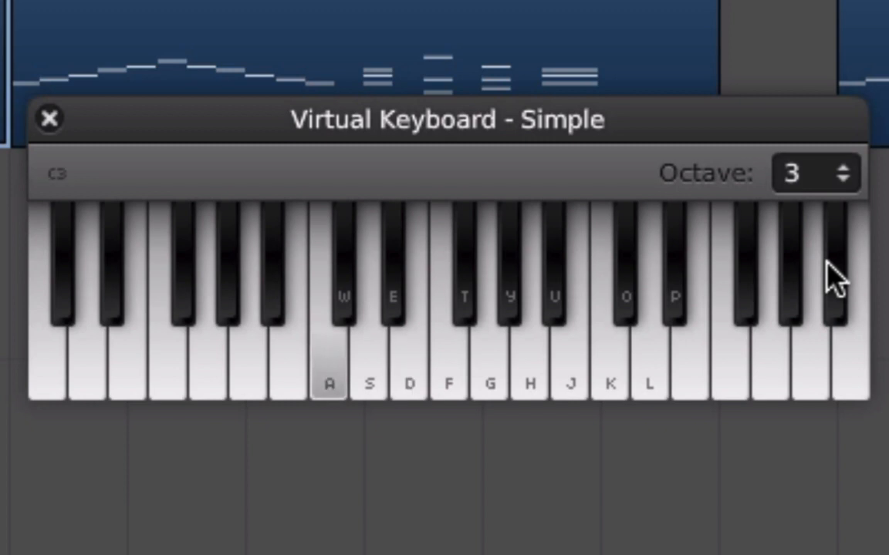
key("d")
key("a")
key("d")
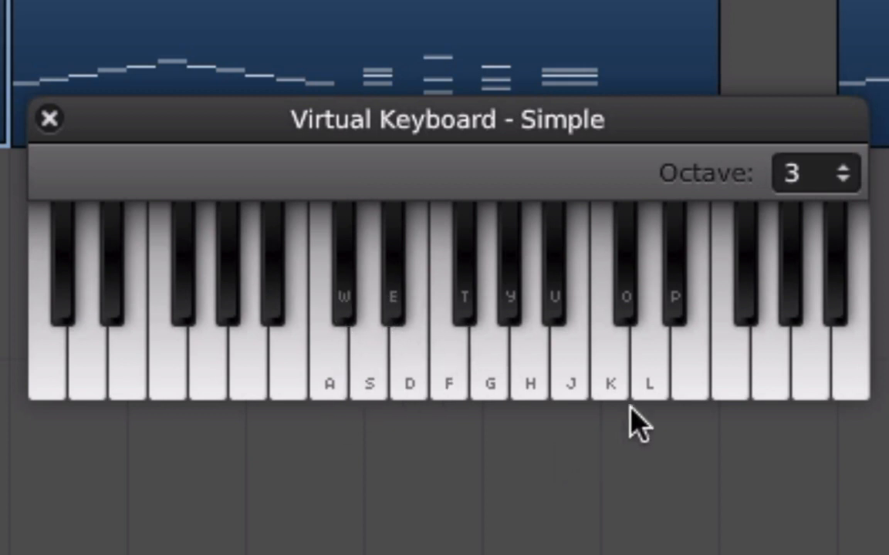
Step: Compare C3 on the virtual keyboard with the C one octave above and that note's neighbours B3 and C#4
left_click(646, 355)
left_click(371, 378)
left_click(332, 389)
key("k")
key("a")
key("o")
key("j")
key("a")
key("k")
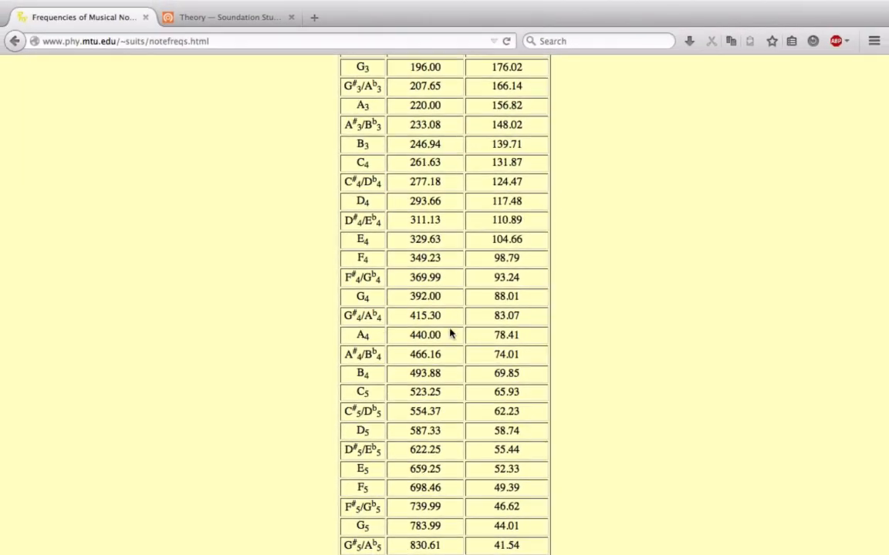
Step: Highlight the frequencies of A4 and A5 in the musical note frequency table to compare them
double_click(355, 333)
double_click(416, 333)
scroll(415, 335, "down", 3)
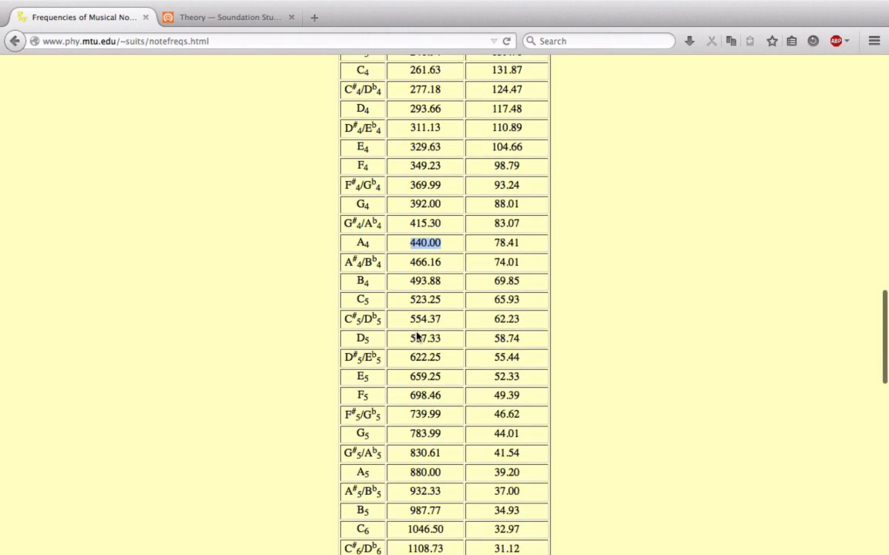
scroll(416, 337, "down", 2)
left_click_drag(407, 408, 446, 411)
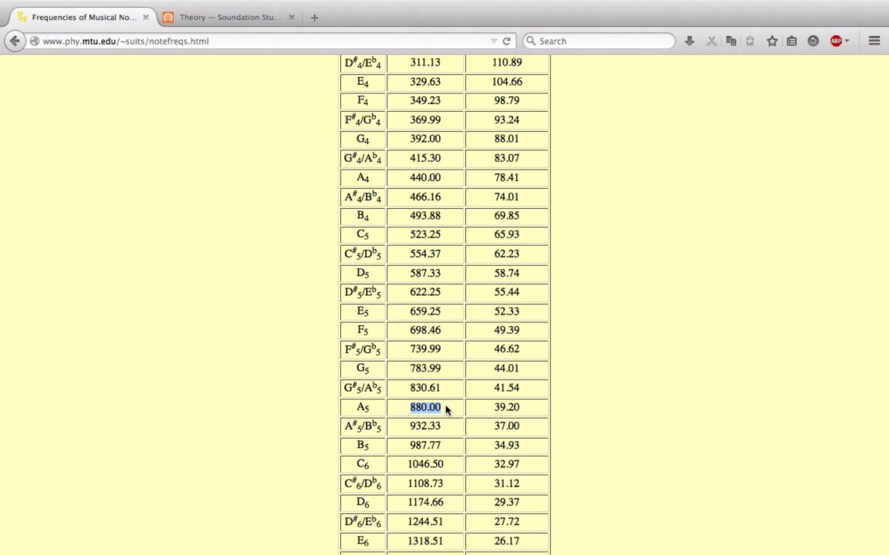
Step: Switch to Soundation Studio and play assorted note combinations on the virtual keyboard in octave 3
left_click(226, 18)
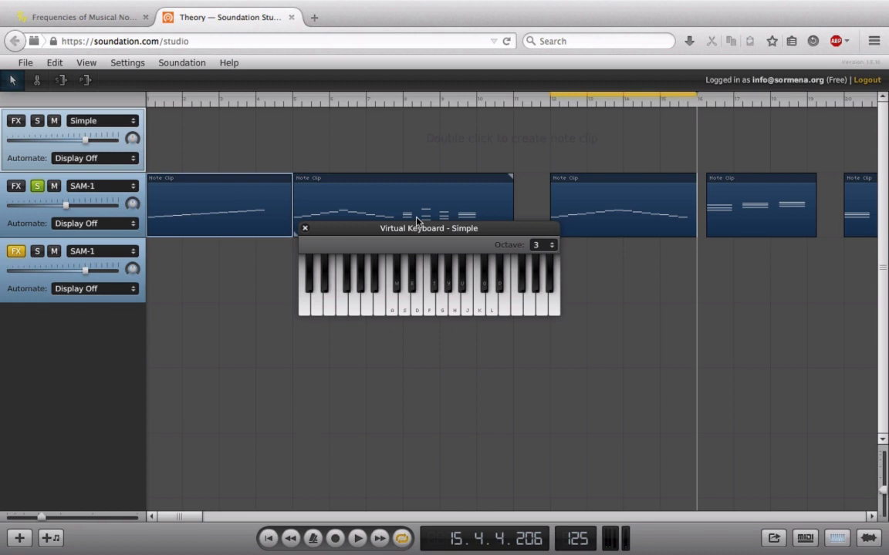
key("a")
key("y")
key("f")
key("d")
key("g")
key("a")
key("s")
key("u")
key("f")
key("k")
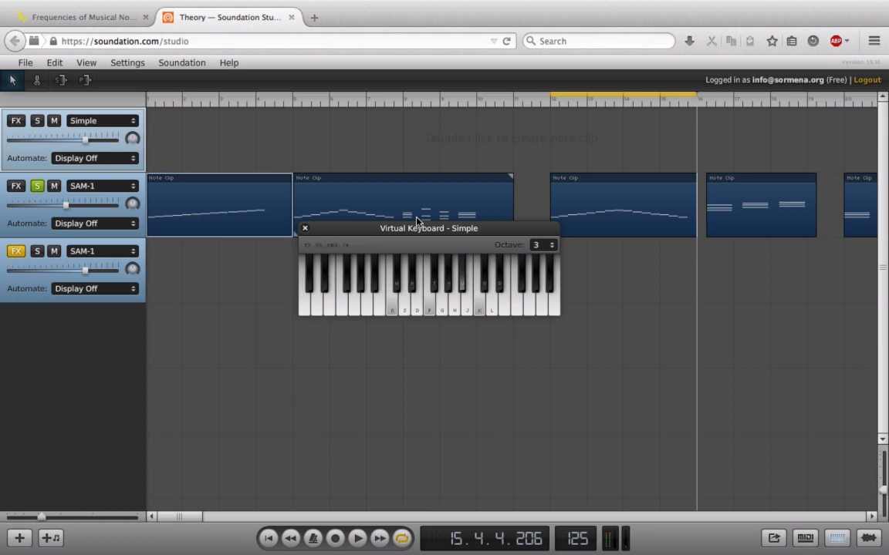
key("s")
key("g")
key("d")
key("g")
key("e")
key("y")
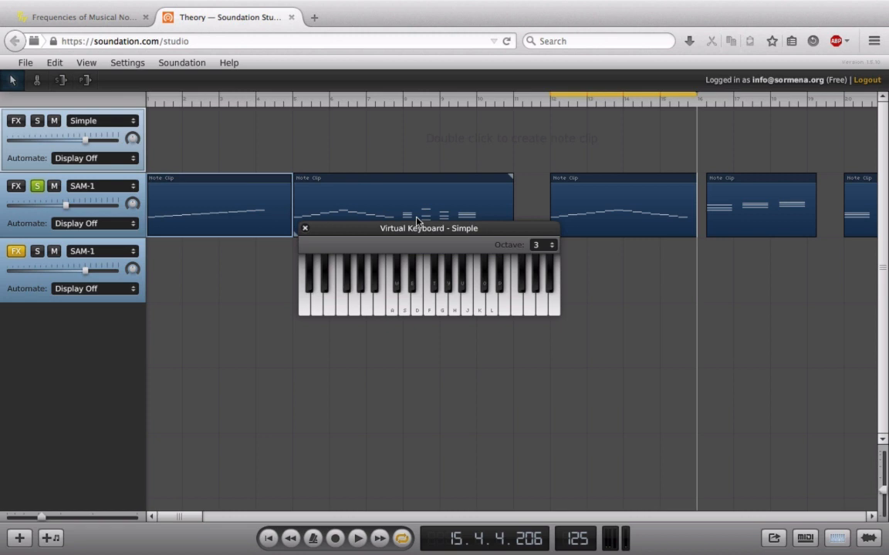
Step: Open the first note clip on the SAM-1 track, play back its full ascending scale, and close the note editor
double_click(253, 205)
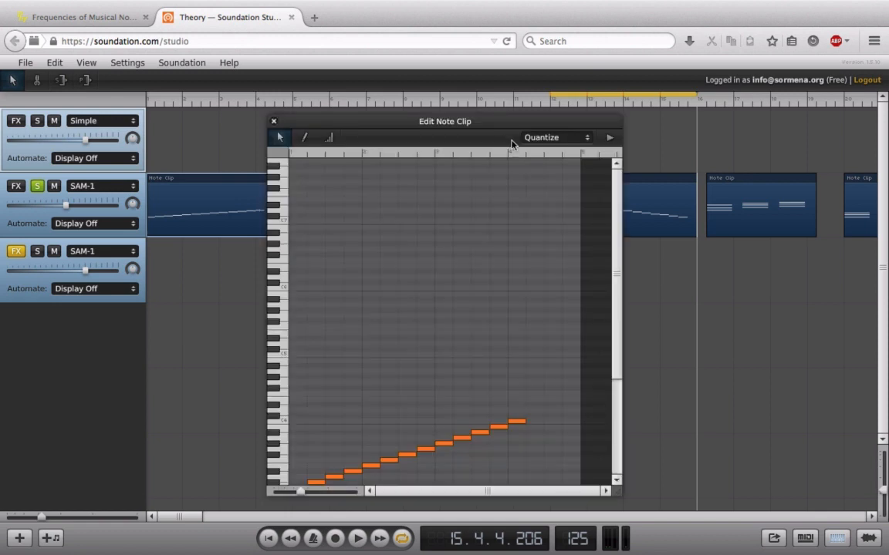
left_click(610, 137)
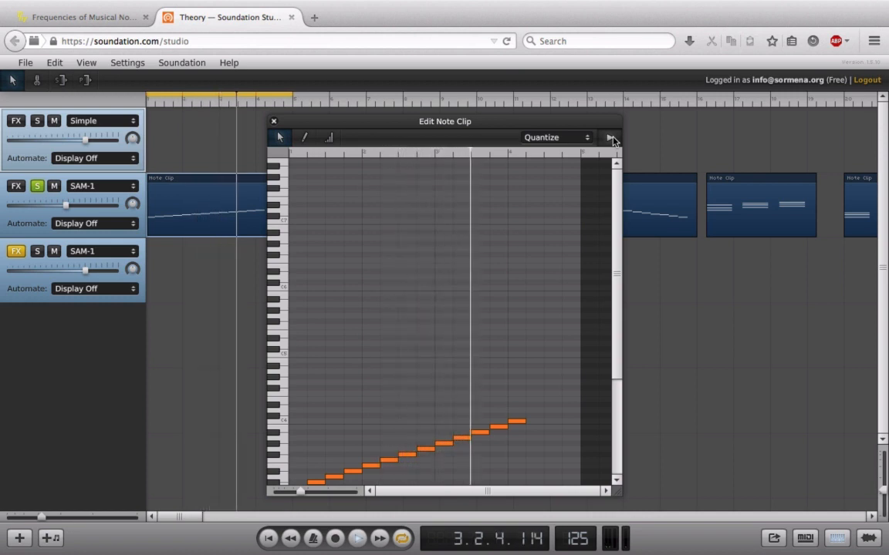
left_click(612, 140)
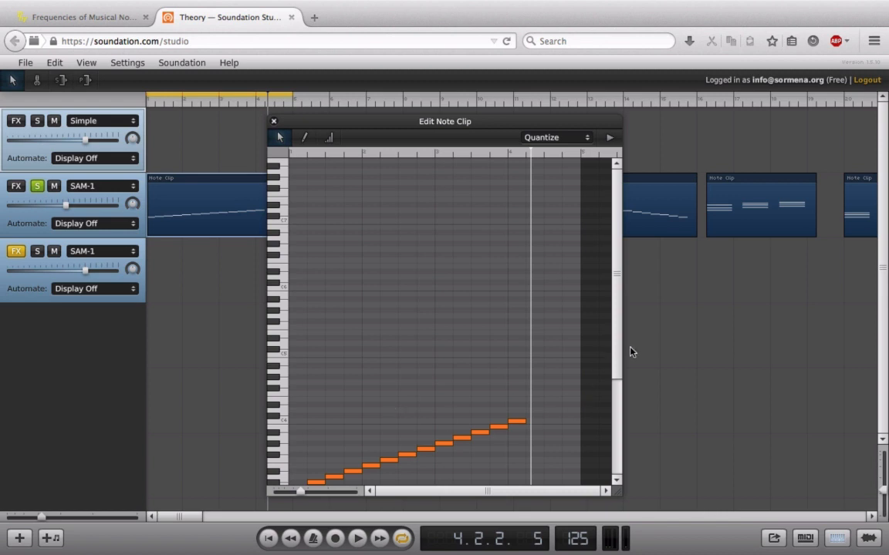
left_click_drag(615, 368, 615, 405)
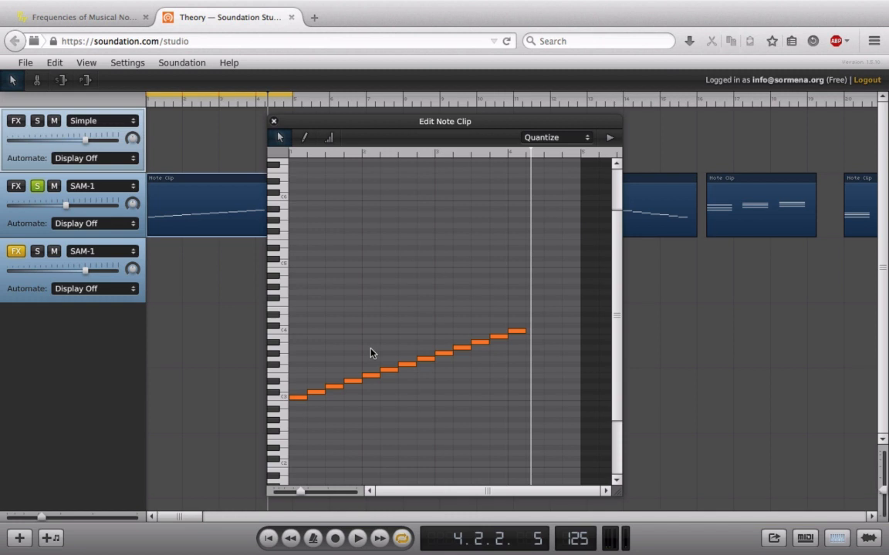
left_click(271, 122)
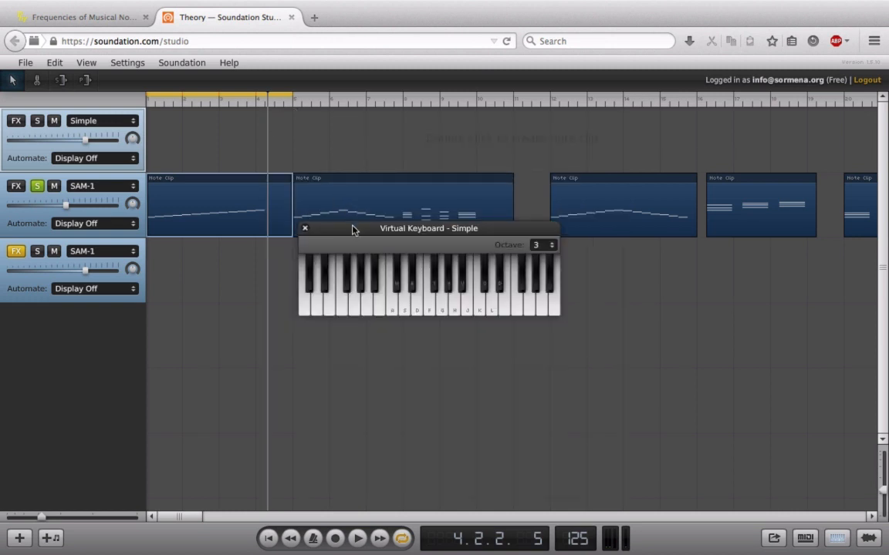
Step: Move the virtual keyboard below the clips, then play and examine the second note clip's scale and chords in the note editor
left_click_drag(353, 230, 356, 260)
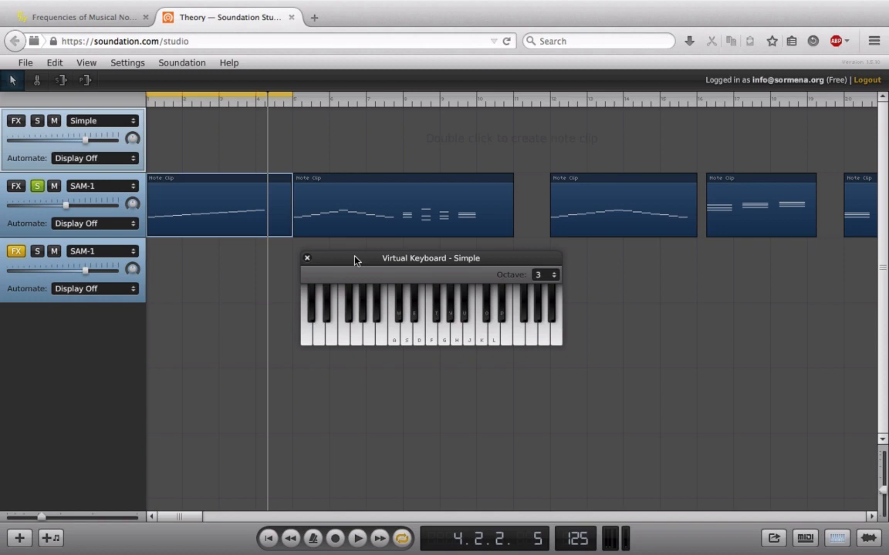
double_click(351, 200)
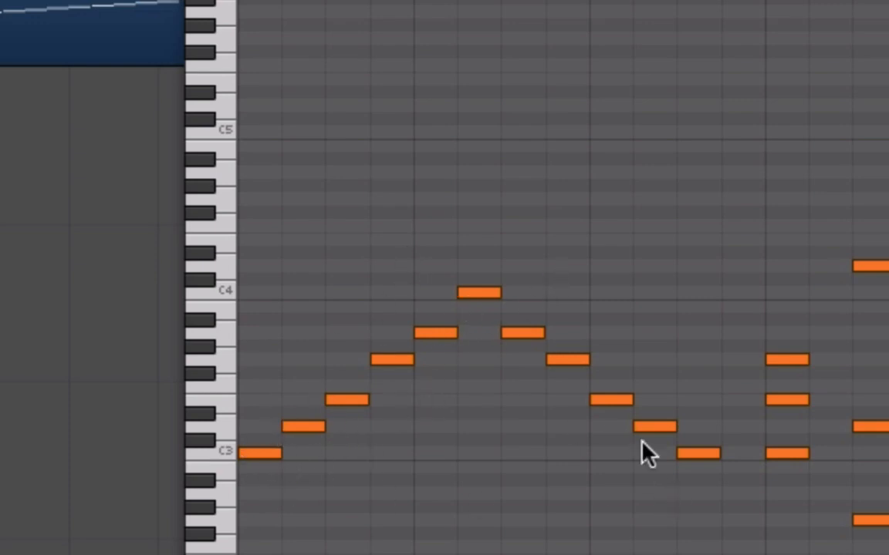
scroll(562, 278, "right", 4)
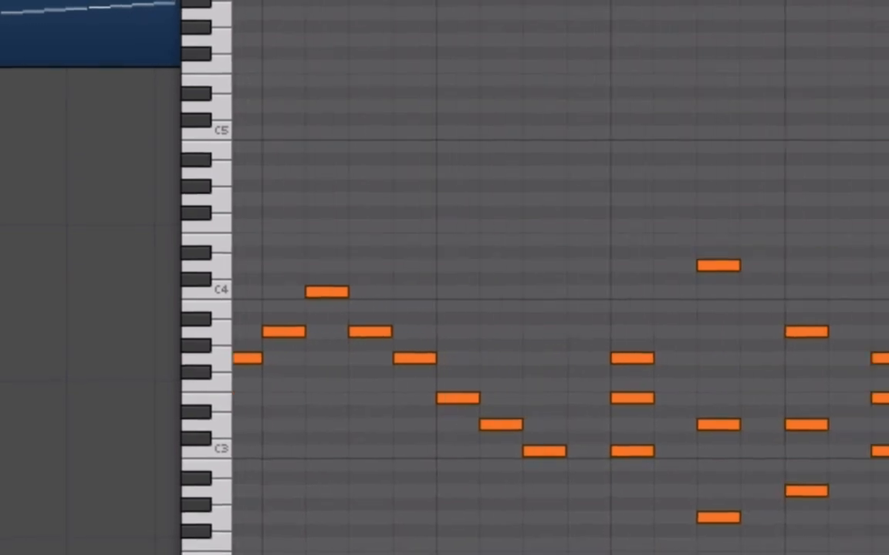
scroll(563, 278, "left", 1)
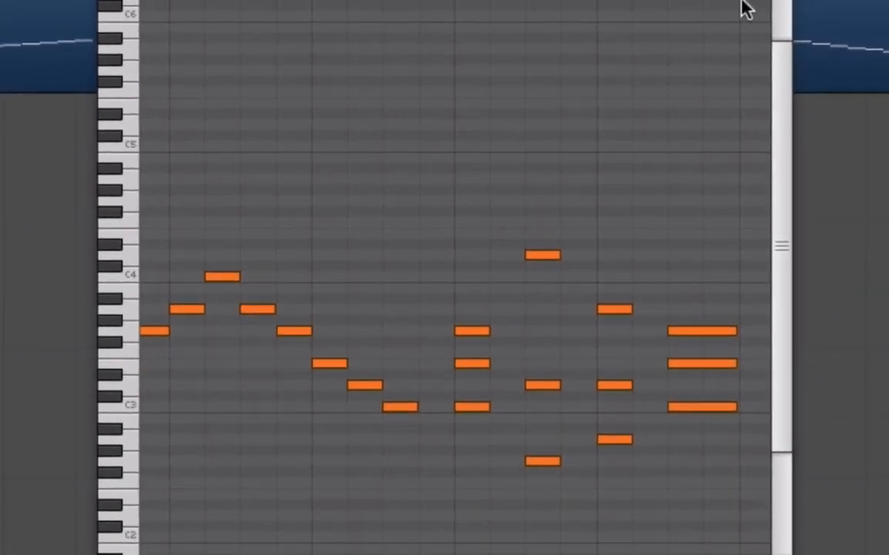
key("space")
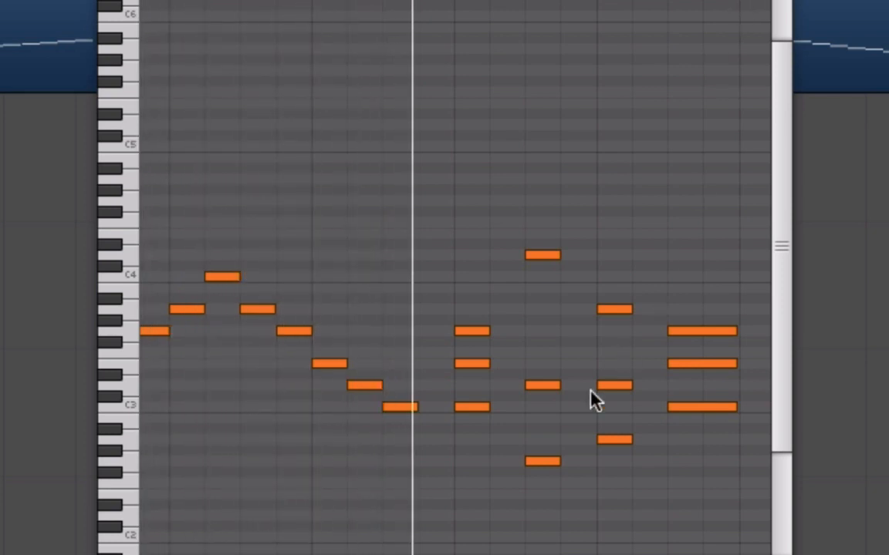
scroll(455, 277, "left", 3)
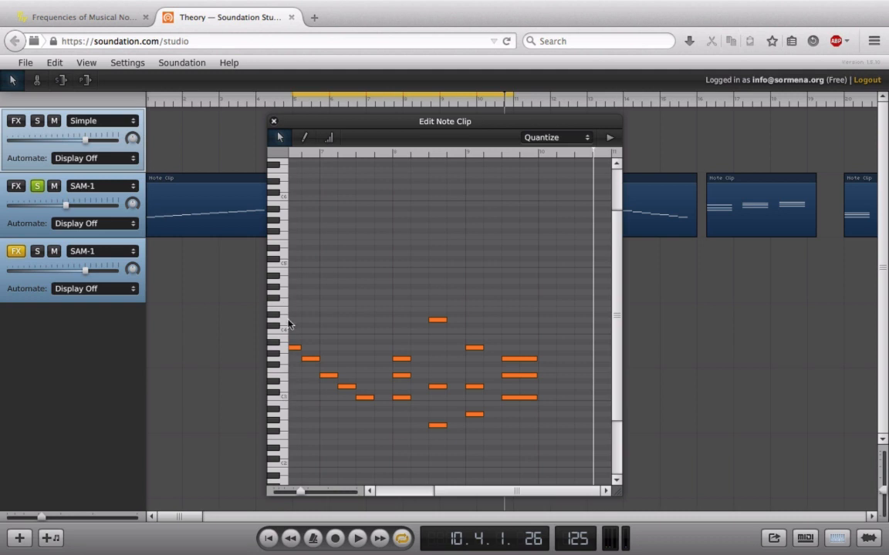
left_click_drag(455, 497, 383, 492)
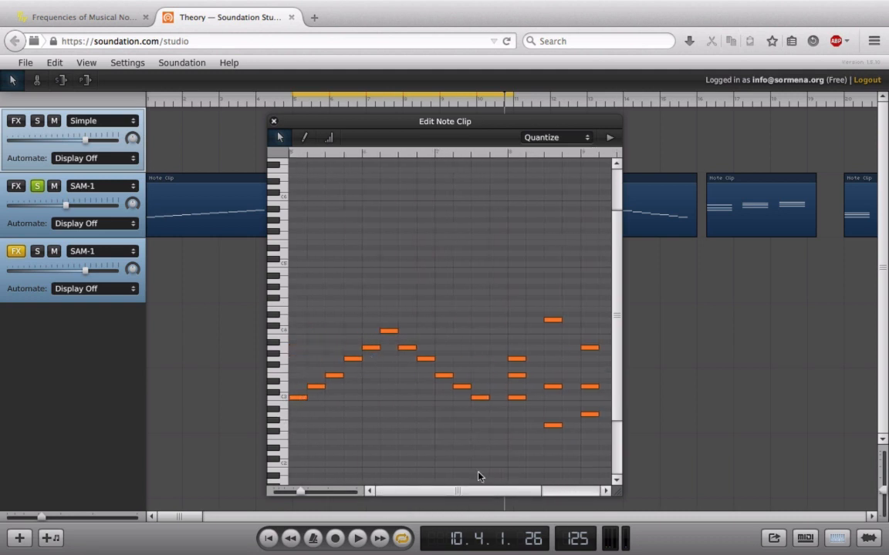
left_click_drag(432, 493, 472, 492)
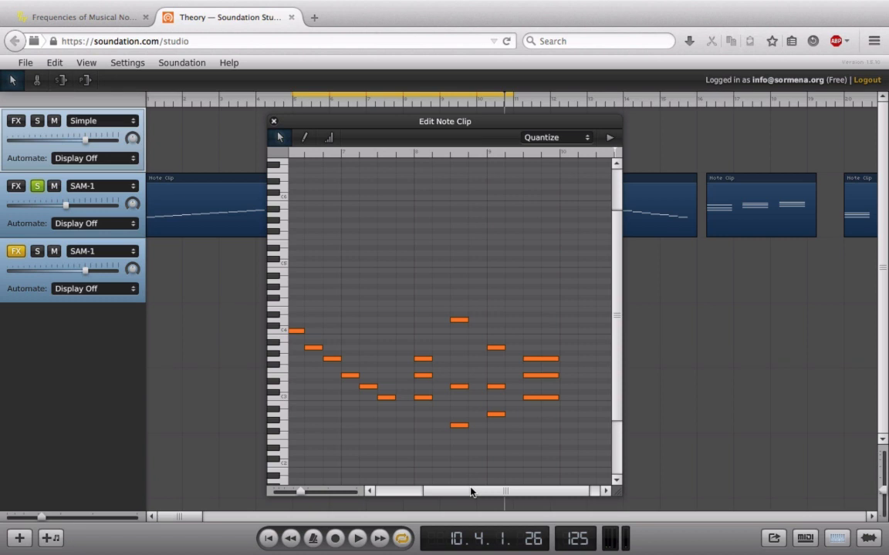
left_click(273, 121)
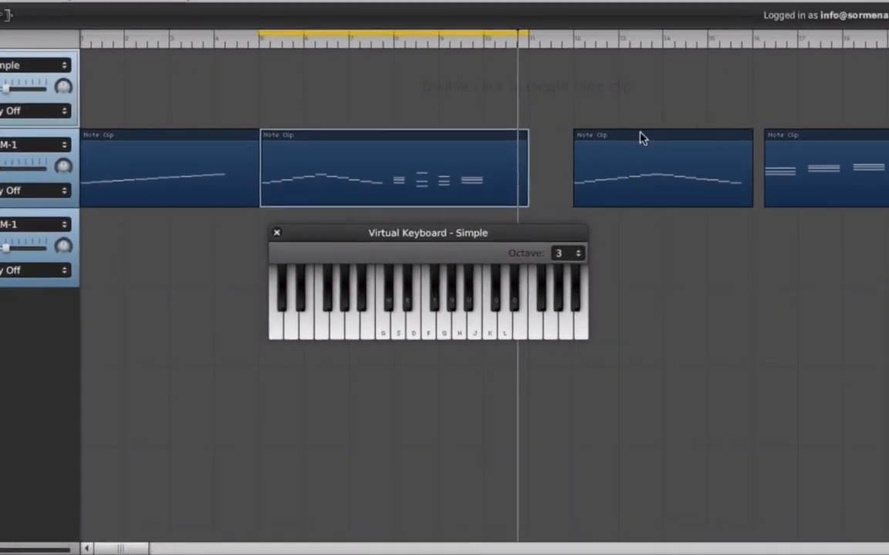
Step: Open the note clip editor and lower the first chord's top note by two semitones to G4
double_click(629, 178)
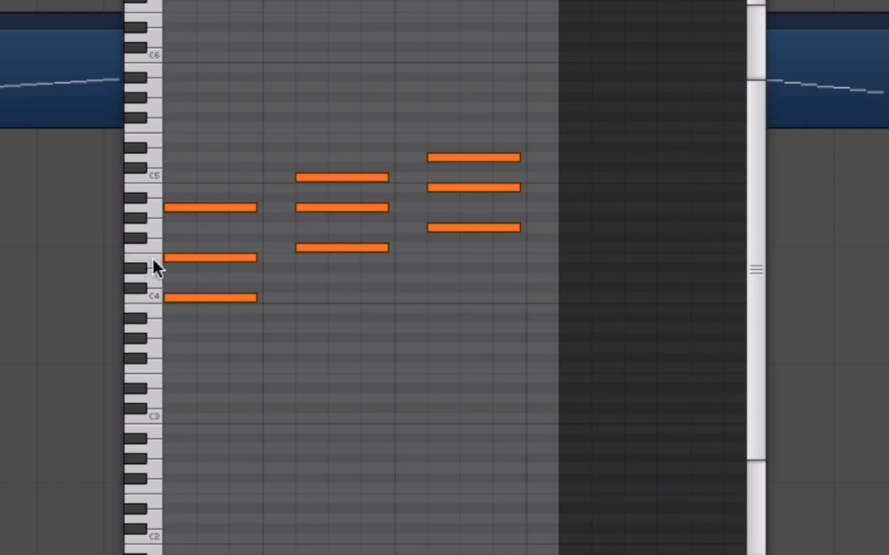
left_click(189, 208)
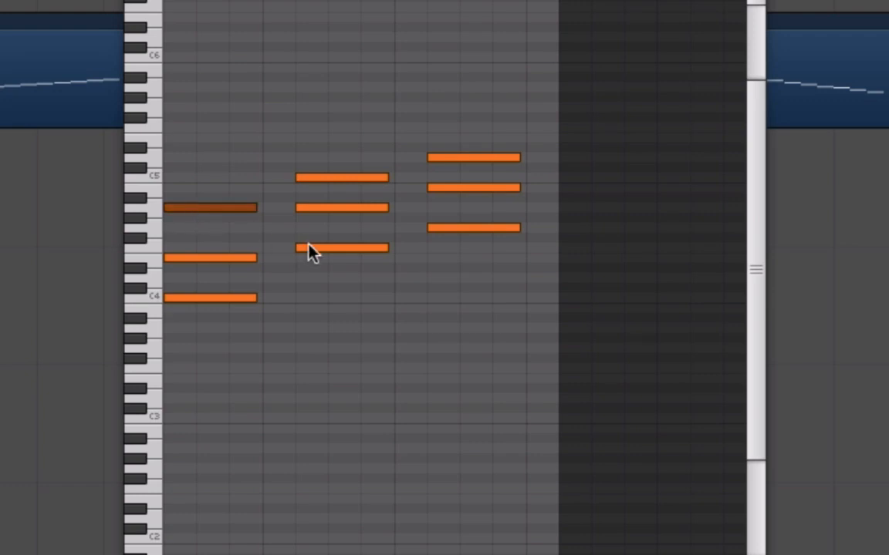
key("Down")
key("Down")
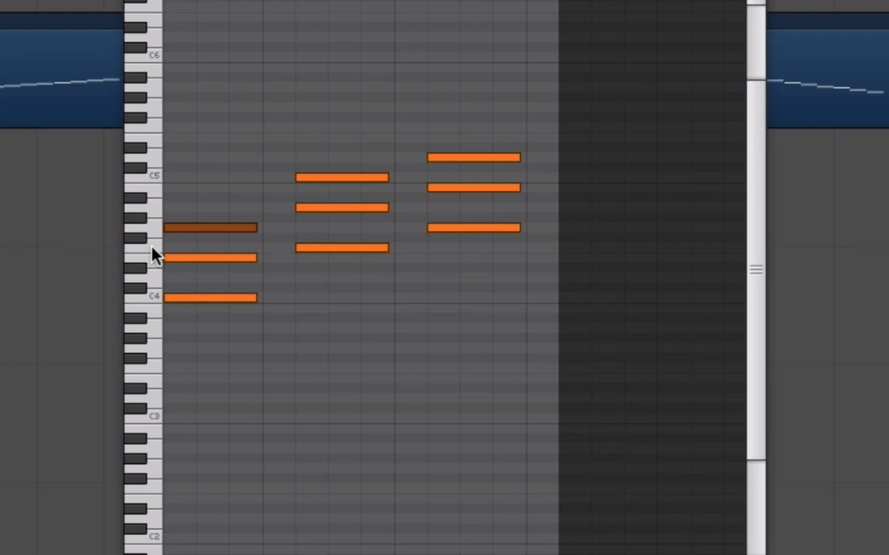
Step: Audition C5 and A4 on the piano roll and select the second chord's middle note
left_click(157, 176)
left_click(330, 208)
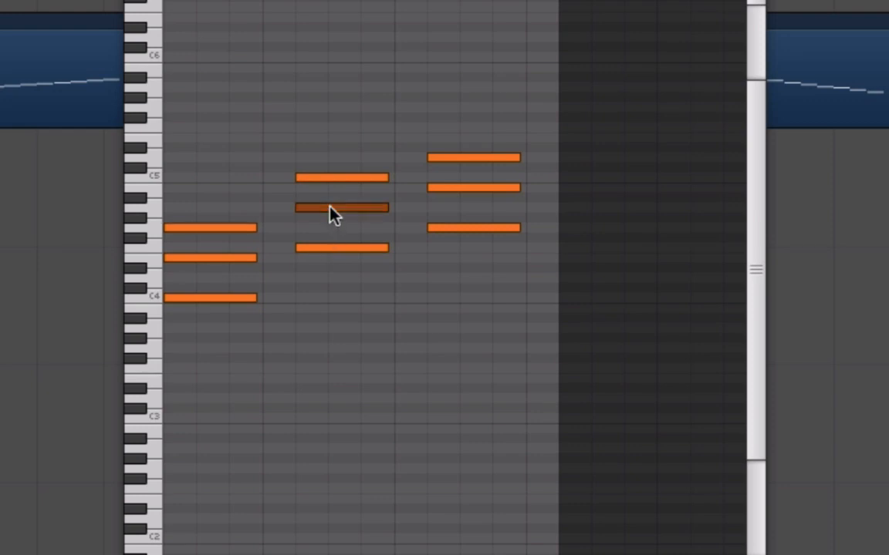
left_click(159, 208)
Step: Select all three notes of the third chord and transpose them down five semitones so the chord starts on D4
left_click_drag(468, 245, 509, 98)
key("Down")
key("Down")
key("Down")
key("Down")
key("Down")
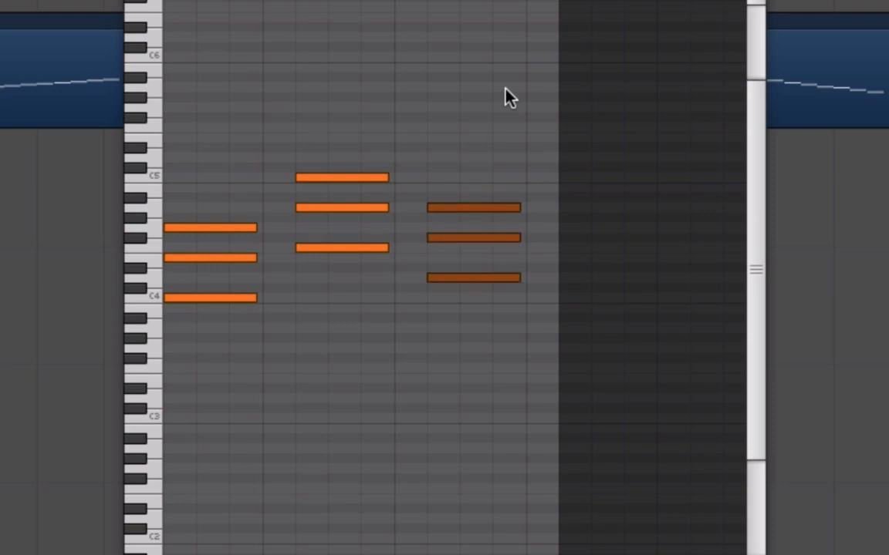
Step: Deselect the third chord and lower only its middle note by one semitone to F4
left_click(459, 352)
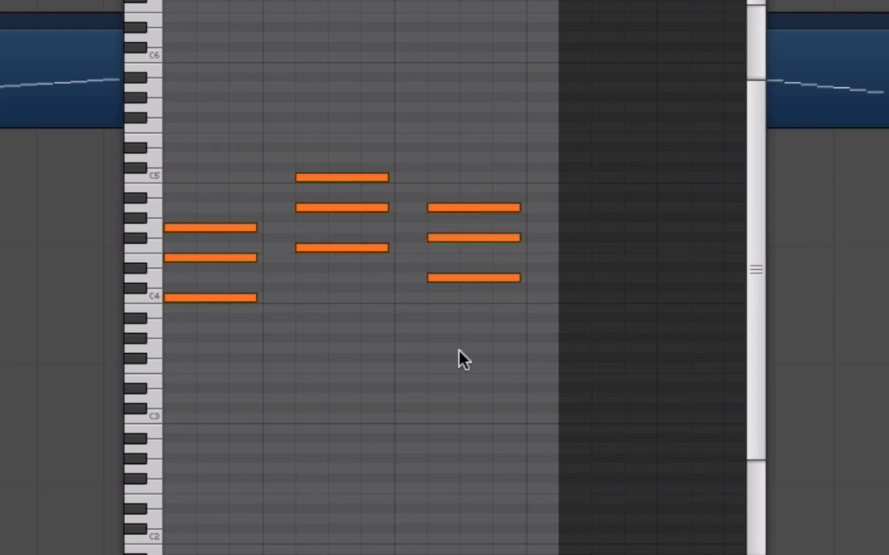
left_click(469, 239)
key("Down")
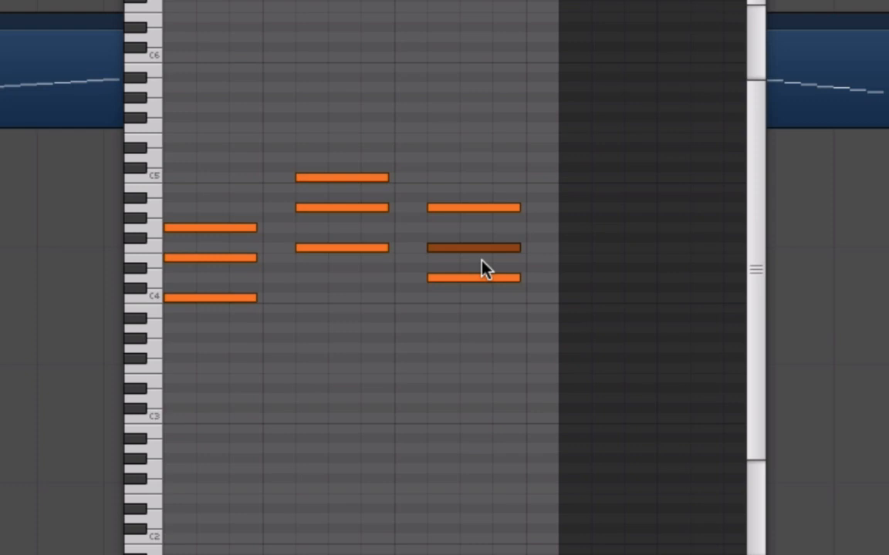
Step: Select all three notes of the third chord and transpose them up five semitones so the chord starts on G4
left_click_drag(473, 211, 476, 248)
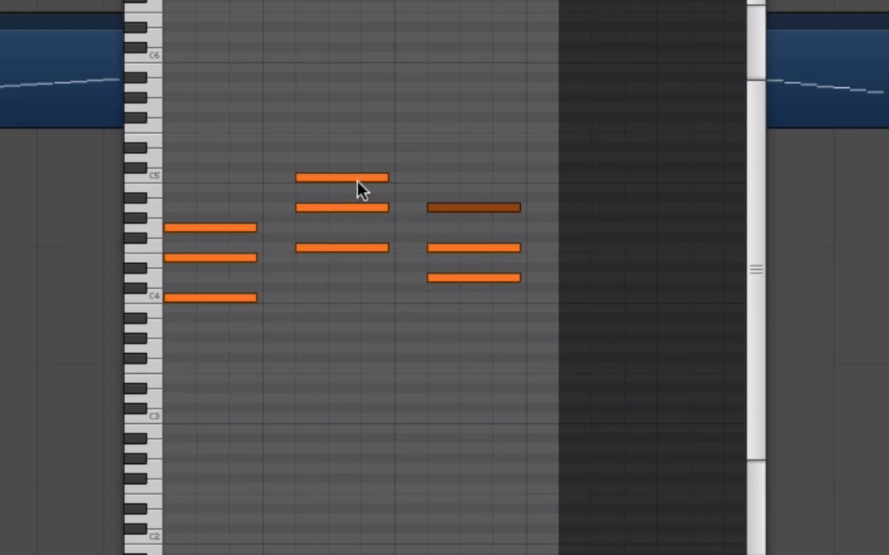
left_click_drag(448, 153, 531, 325)
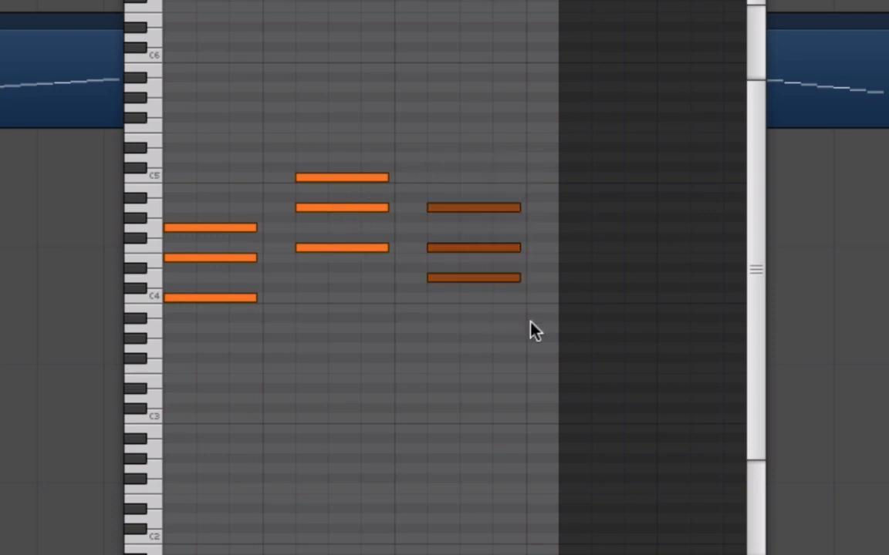
key("Up")
key("Up")
key("Up")
key("Up")
key("Up")
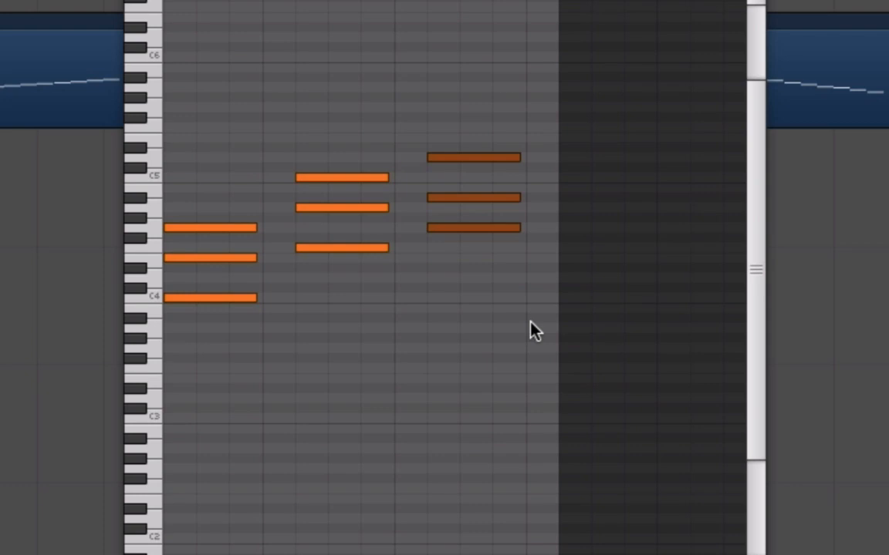
Step: Deselect the third chord and raise only its middle note by one semitone to B4
left_click(449, 307)
left_click(465, 199)
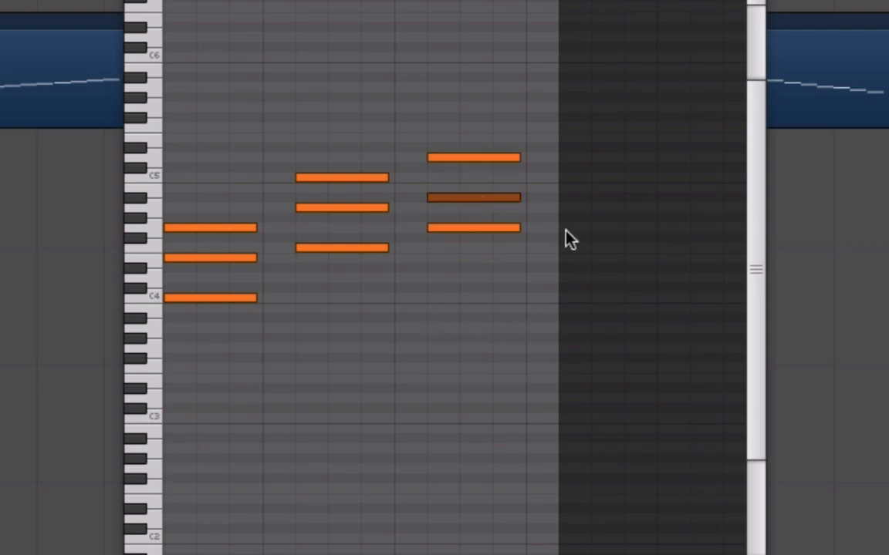
key("Up")
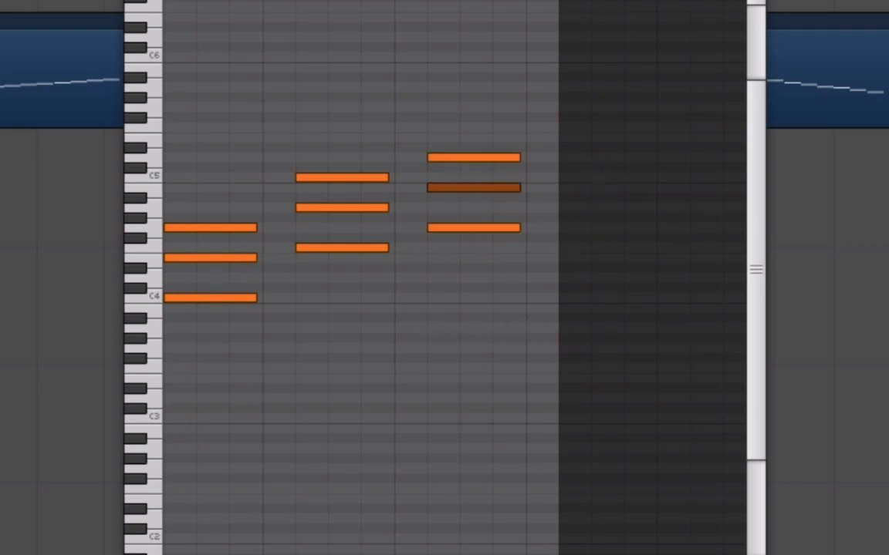
Step: Play back the three chords, repositioning the playhead around the third chord to hear it again
key("space")
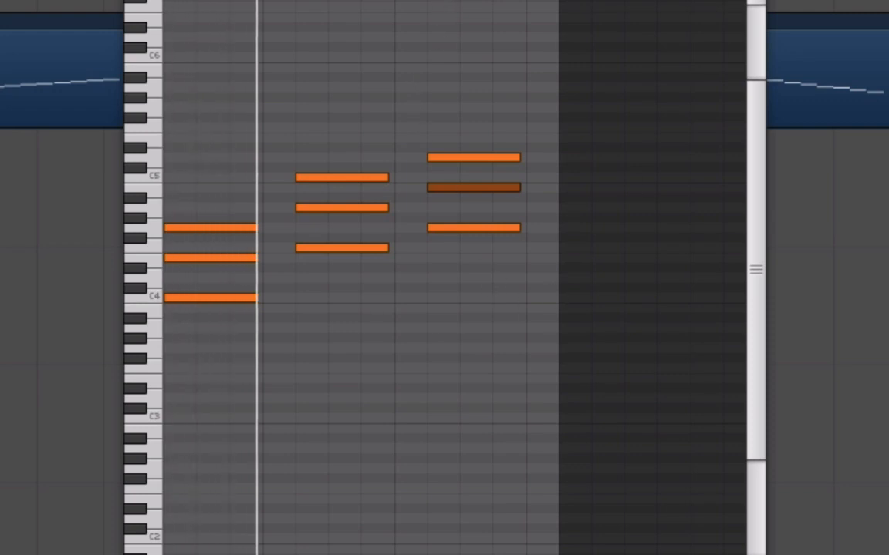
left_click(427, 3)
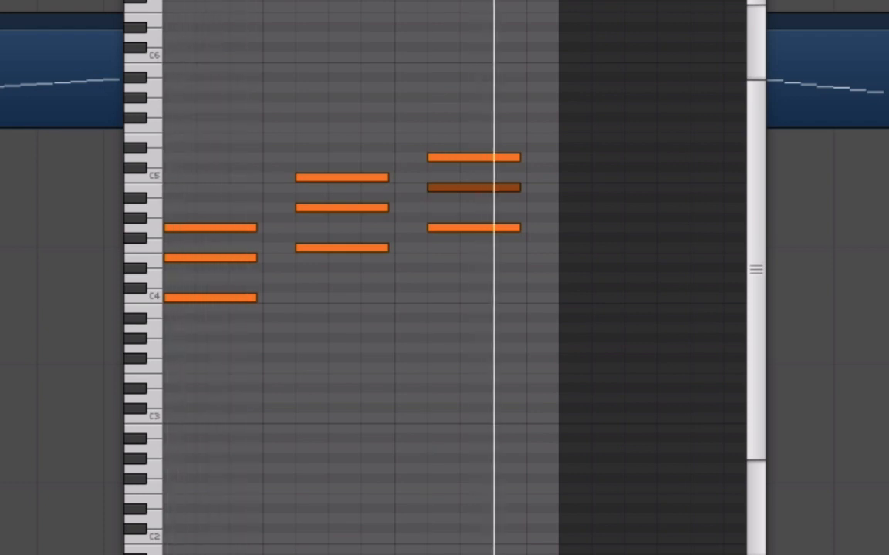
key("Left")
key("Left")
key("Left")
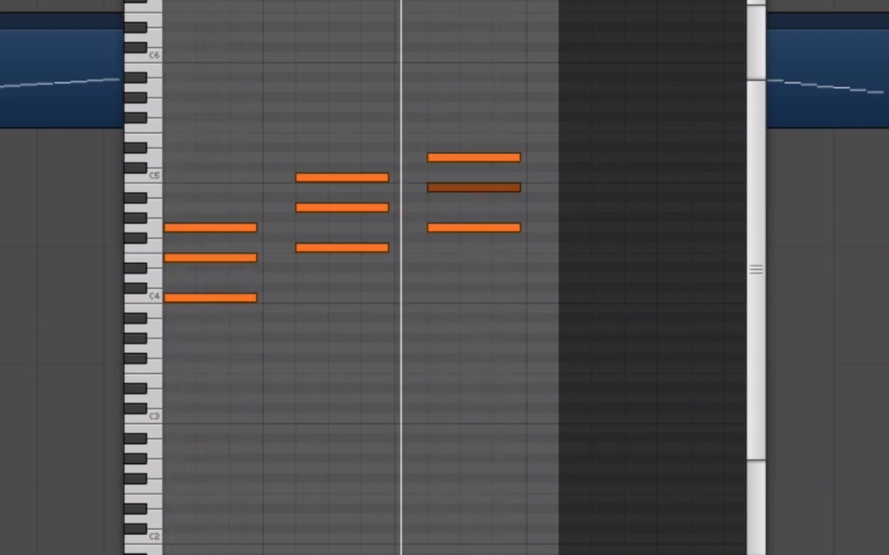
key("space")
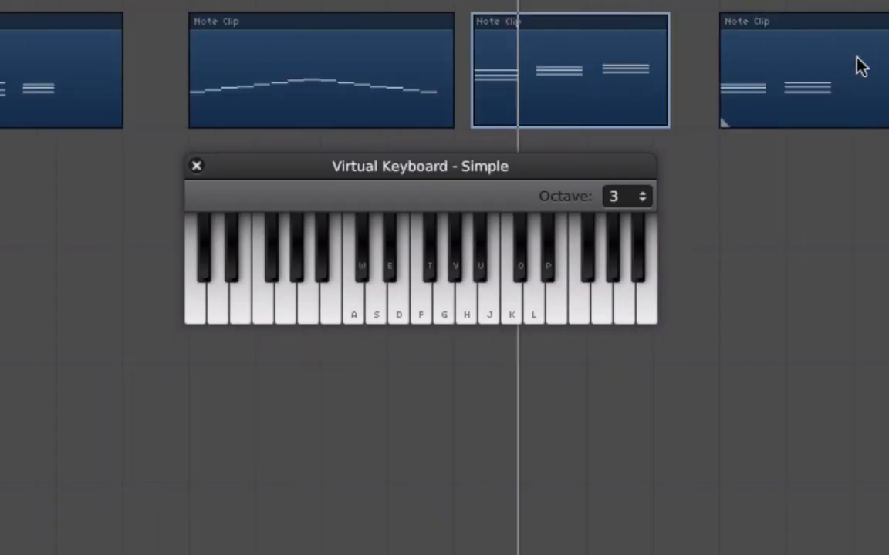
Step: Open the note clip that follows the one just edited and briefly play its first chord
double_click(860, 66)
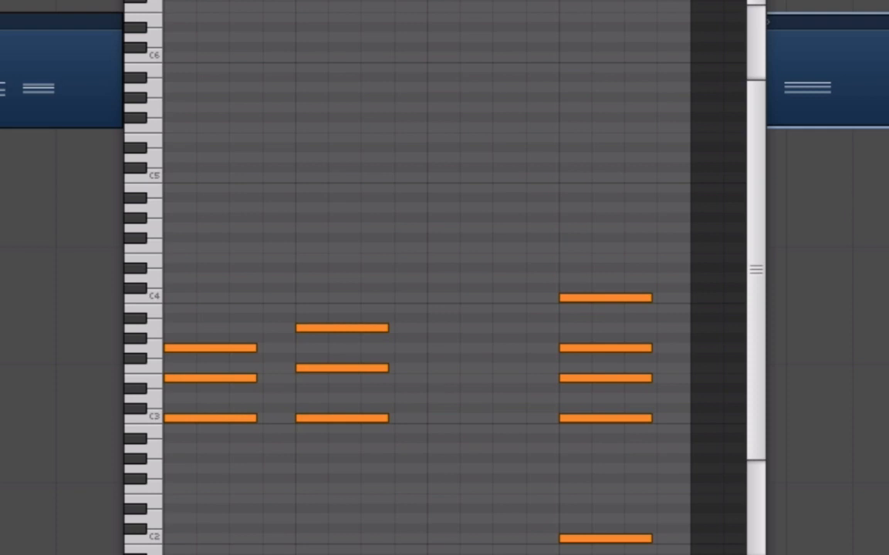
key("space")
key("space")
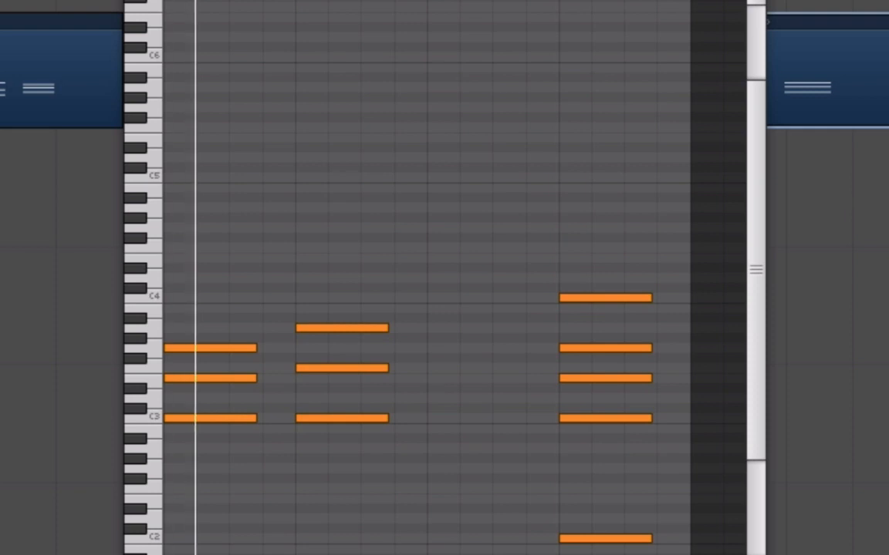
Step: Shift the second chord's C3 note up an octave to C4 and back twice, and play the first two chords
left_click(355, 418)
key("shift+alt+Up")
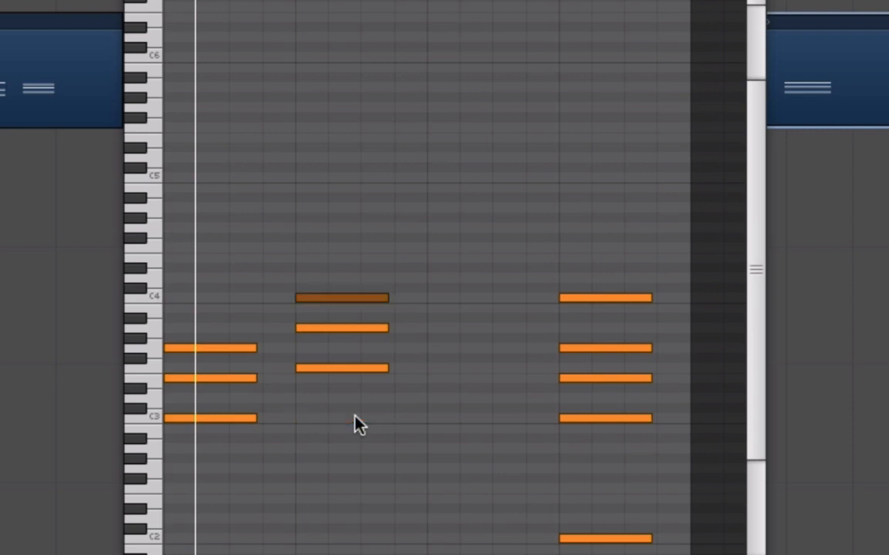
key("shift+alt+Down")
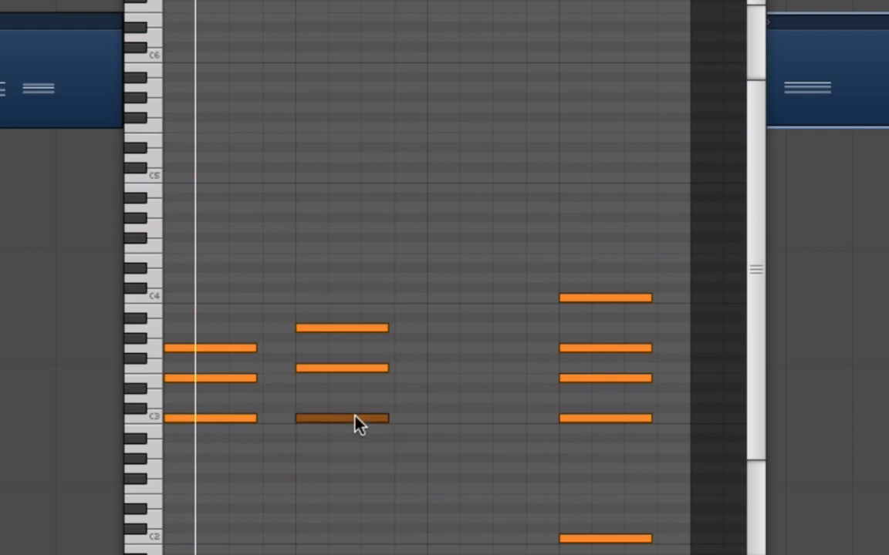
key("shift+alt+Up")
key("shift+alt+Down")
key("space")
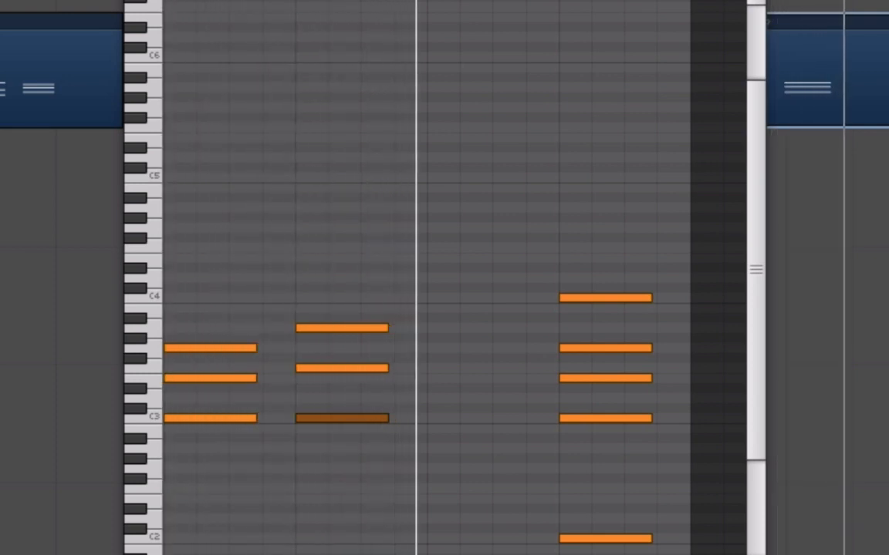
key("space")
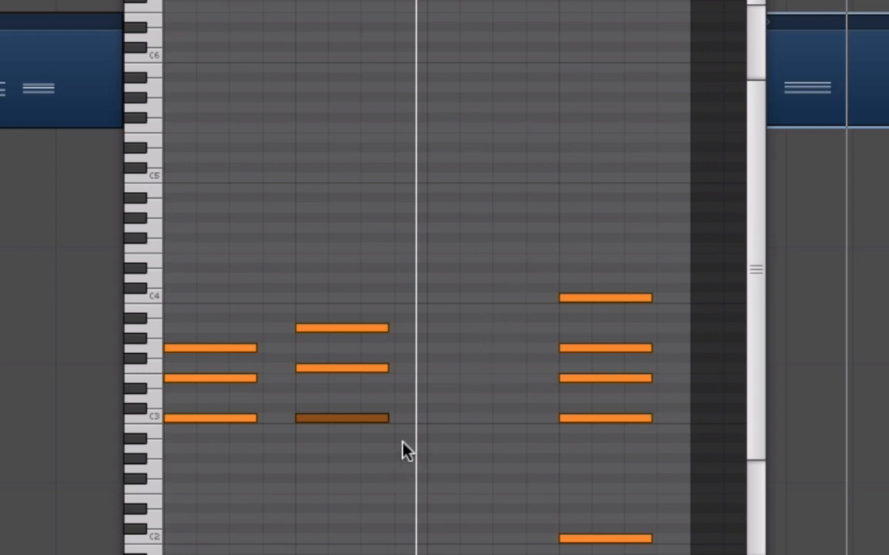
Step: Add a chord of B2, D3 and G3 in the gap before the last chord and play the clip
left_click(434, 438)
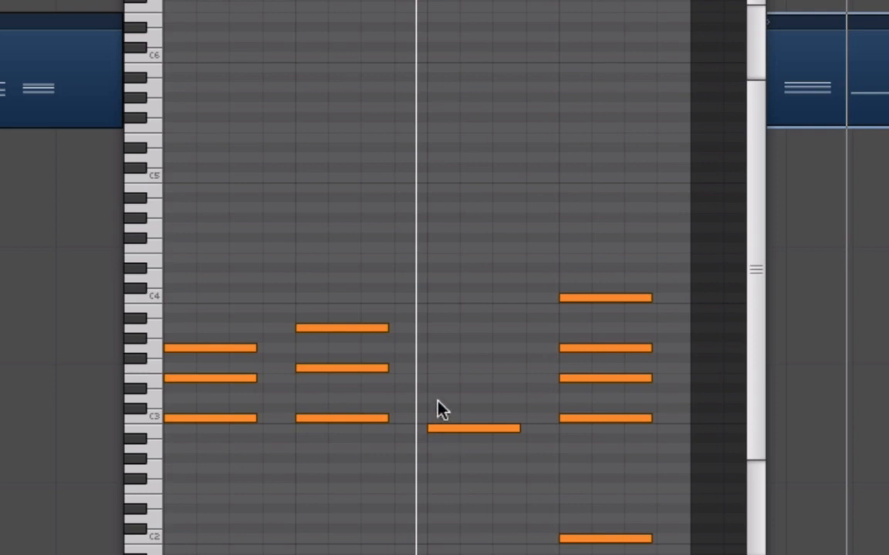
left_click(437, 401)
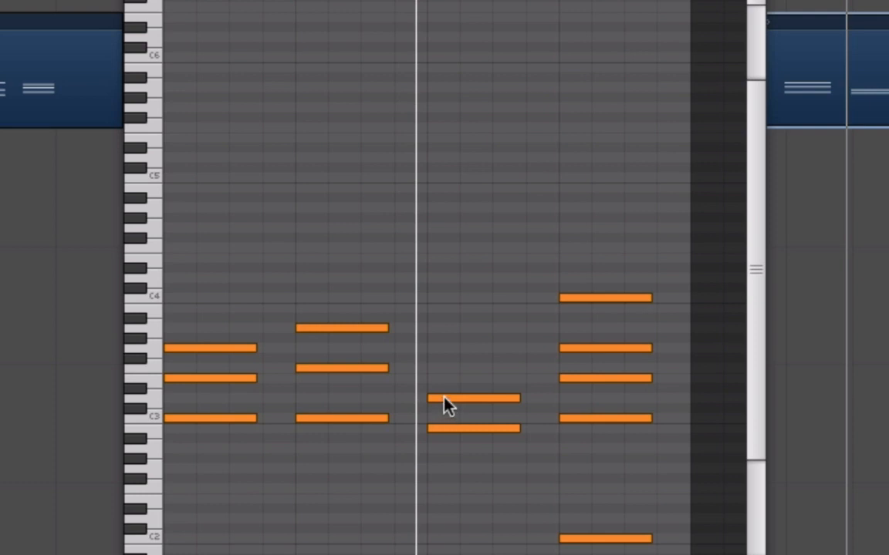
left_click(437, 350)
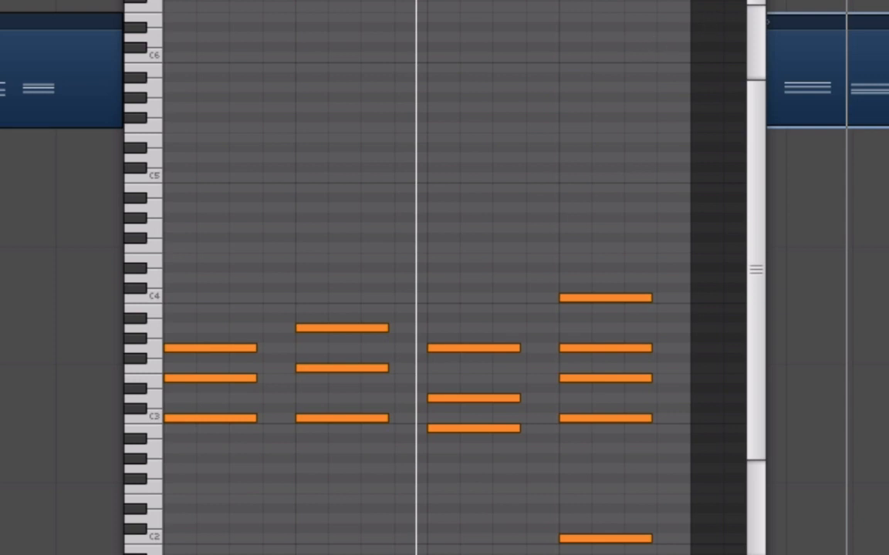
key("space")
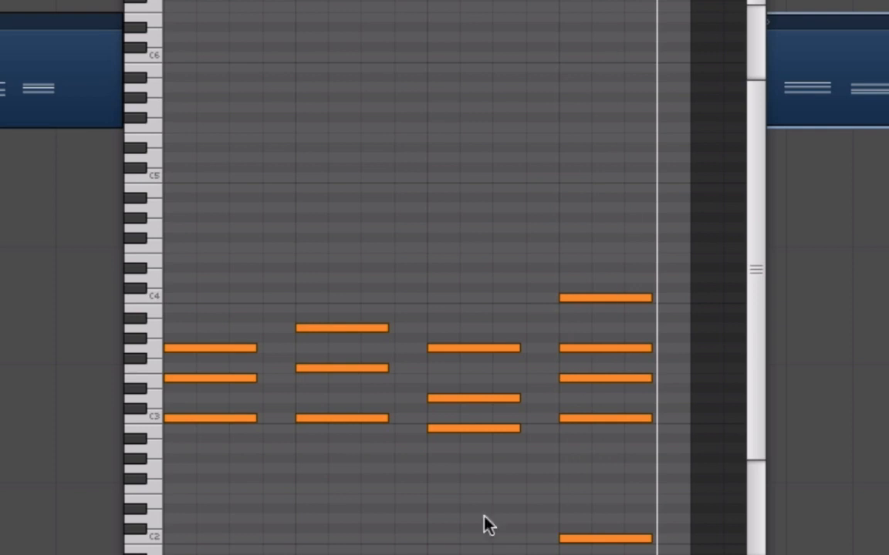
Step: Raise the third chord's top note five semitones to C4 and lower its bottom note two semitones to A2
left_click(508, 350)
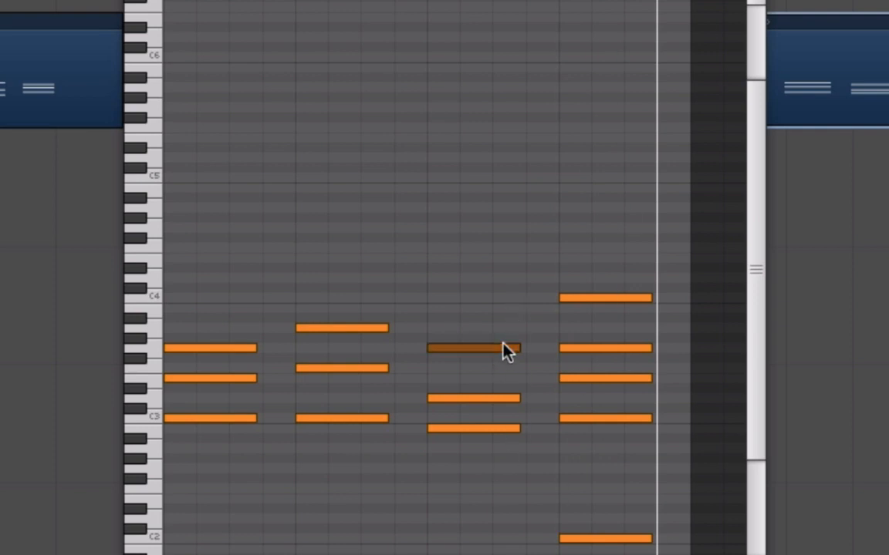
key("alt+Up")
key("alt+Up")
key("alt+Up")
key("alt+Up")
key("alt+Up")
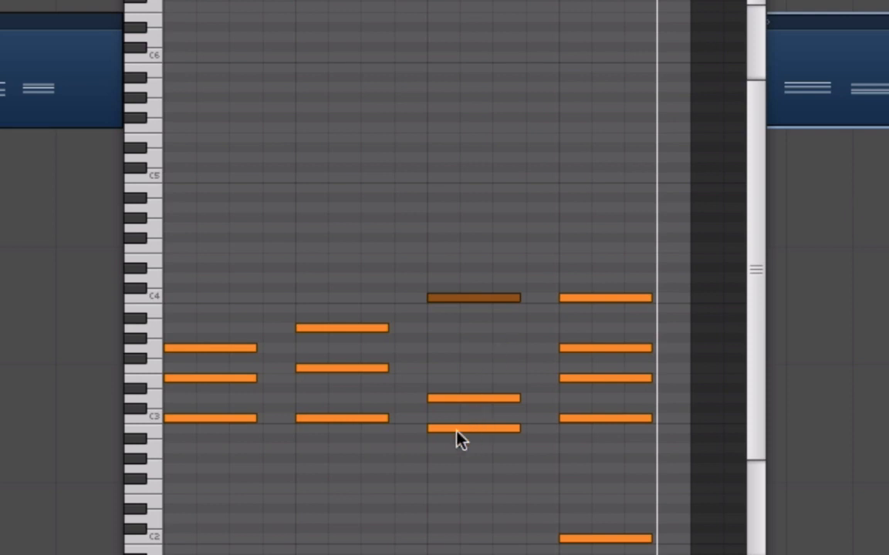
left_click(459, 429)
key("alt+Down")
key("alt+Down")
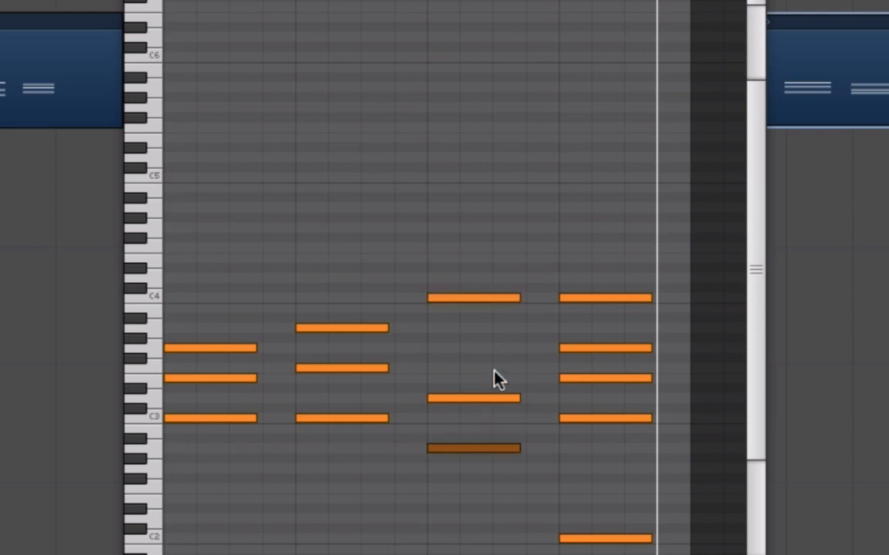
Step: Add a fourth note to the third chord between D3 and C4, shift its pitch to F#3, and play the clip
left_click(448, 349)
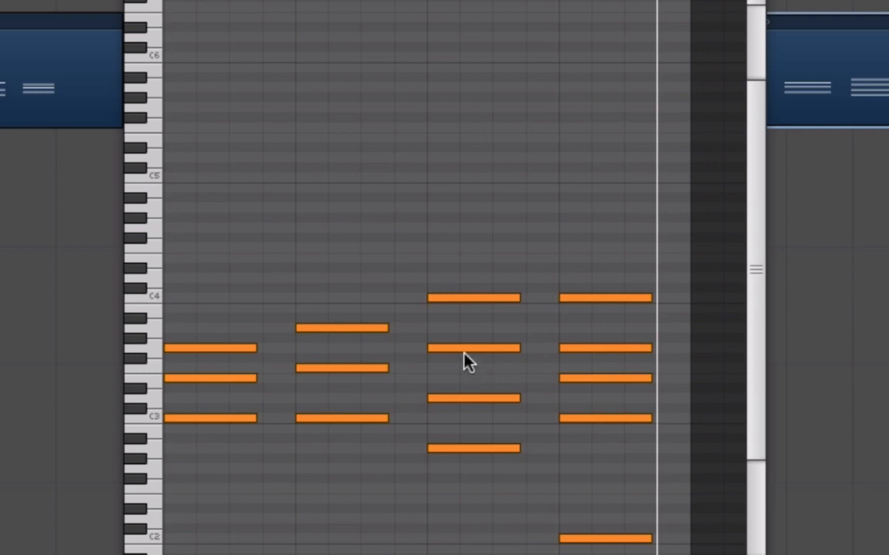
left_click(463, 351)
key("alt+Down")
key("alt+Down")
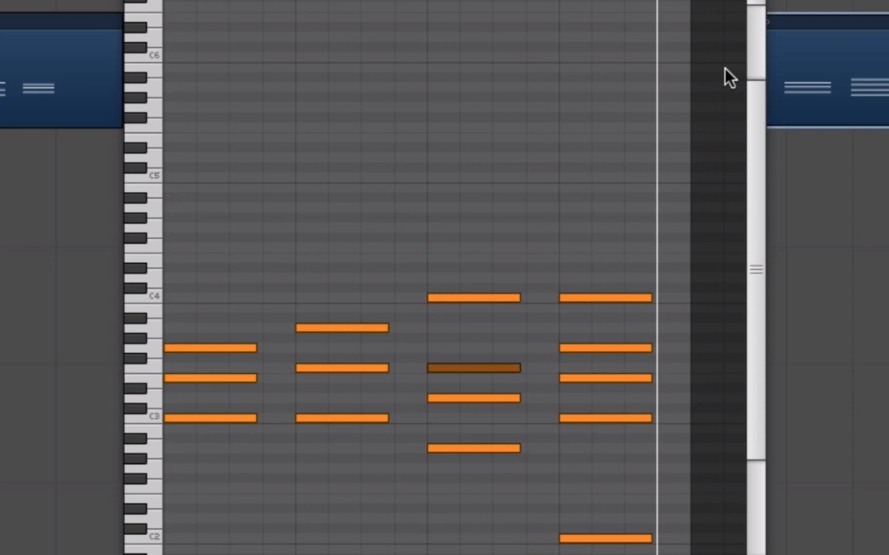
key("alt+Down")
key("alt+Up")
key("alt+Up")
key("alt+Up")
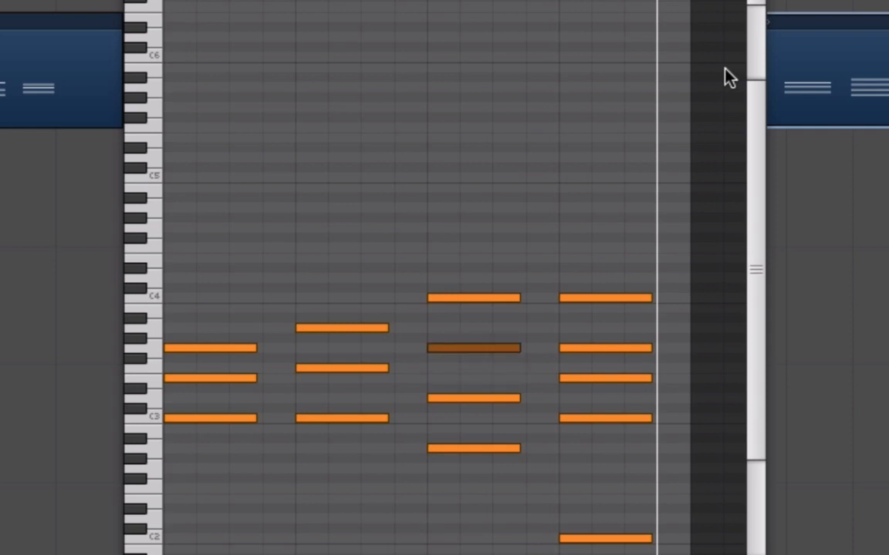
key("alt+Down")
key("space")
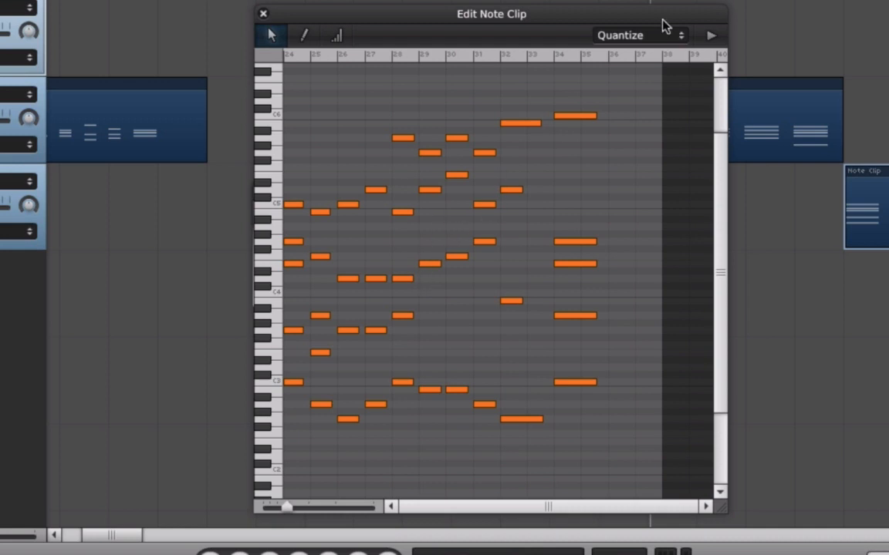
left_click(709, 36)
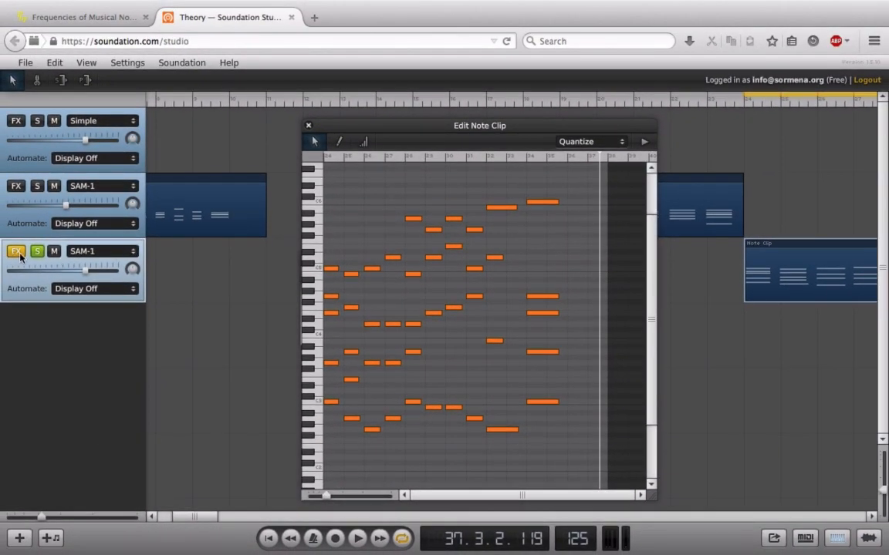
Step: Display the effects chain of the third track to examine its effects, and close it again
left_click(17, 252)
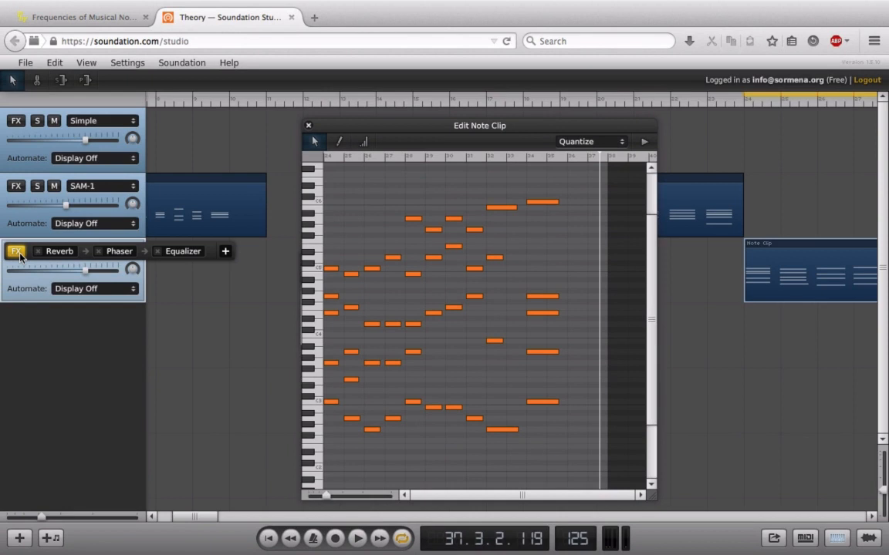
left_click(17, 251)
left_click(37, 252)
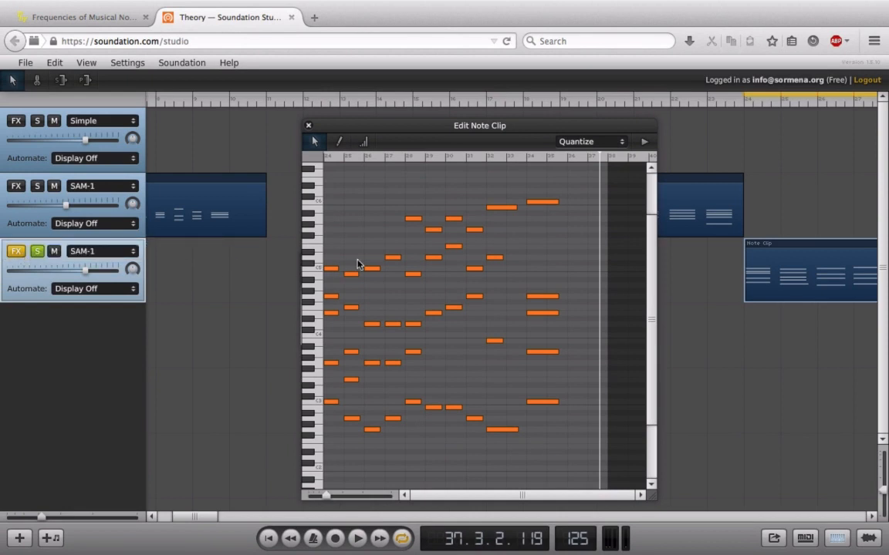